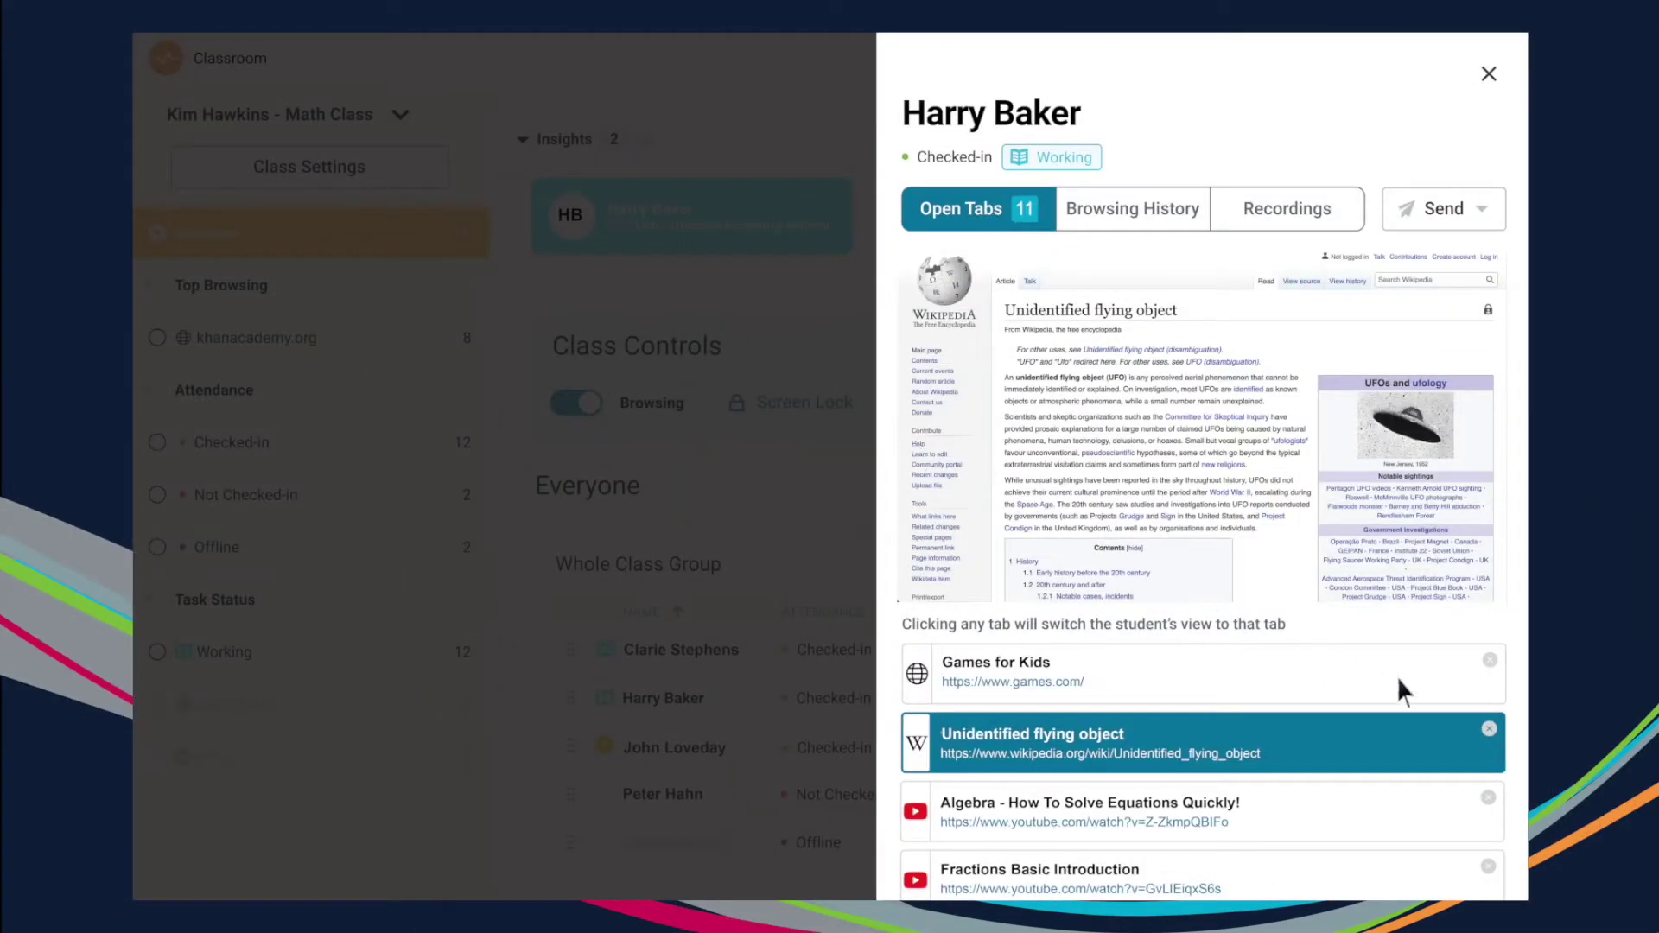
Close the student's 'Unidentified flying object' tab from their open tabs list
click(1493, 736)
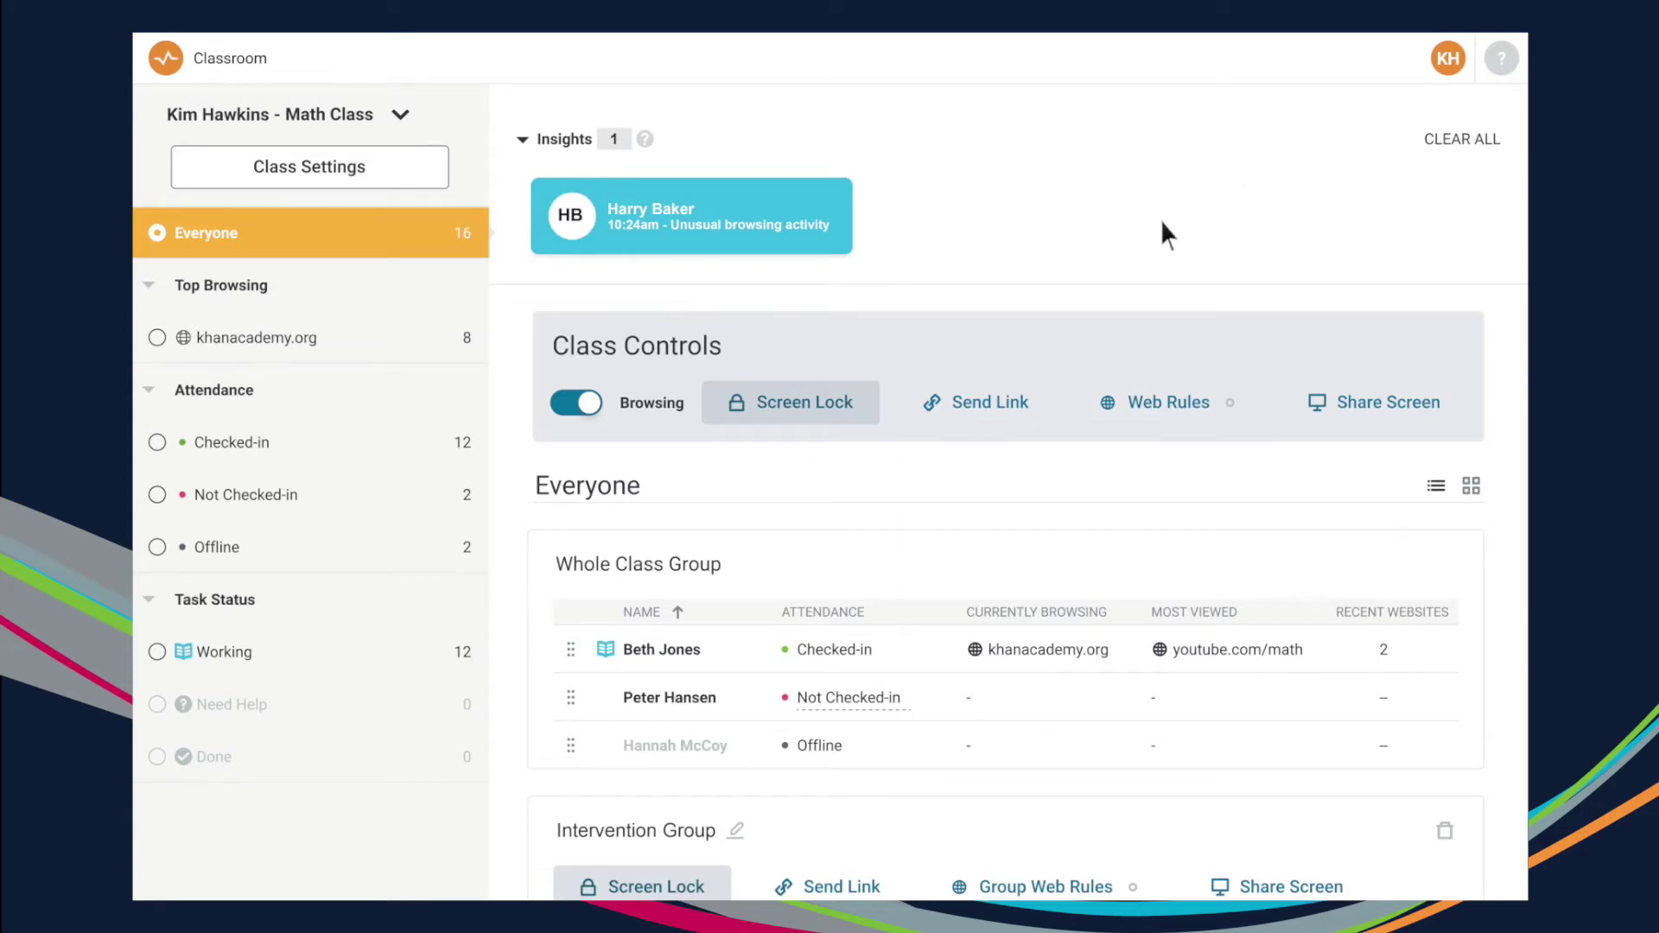
Create New Group 1 and drag two students into it from the default group
click(990, 402)
text(htt)
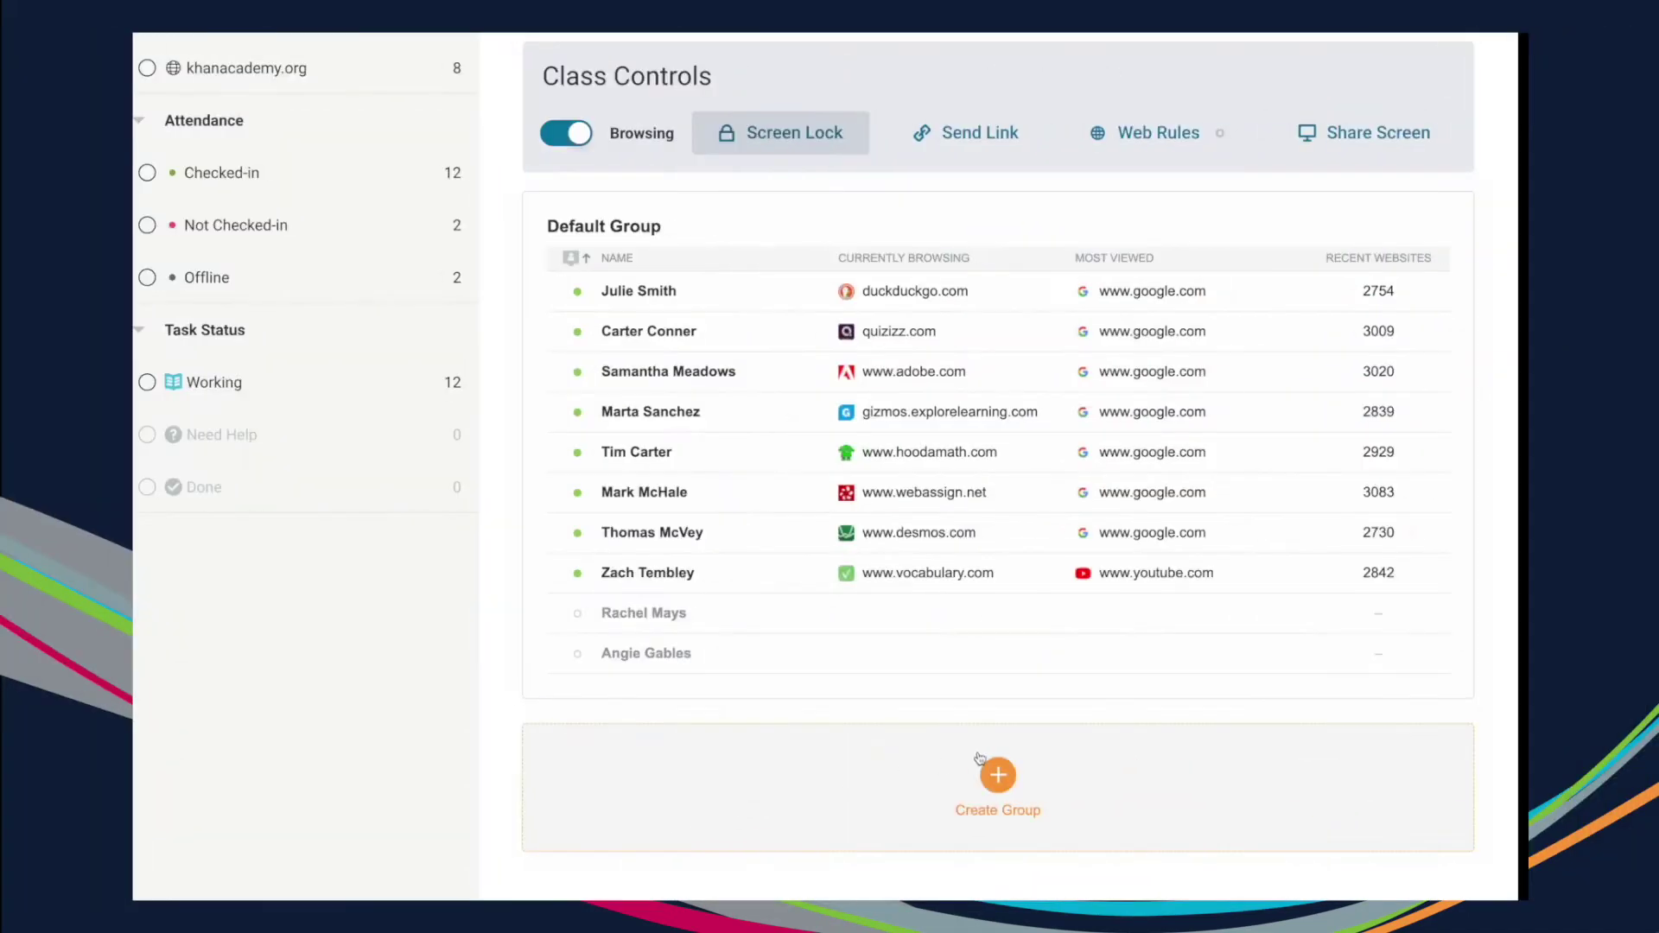
click(998, 776)
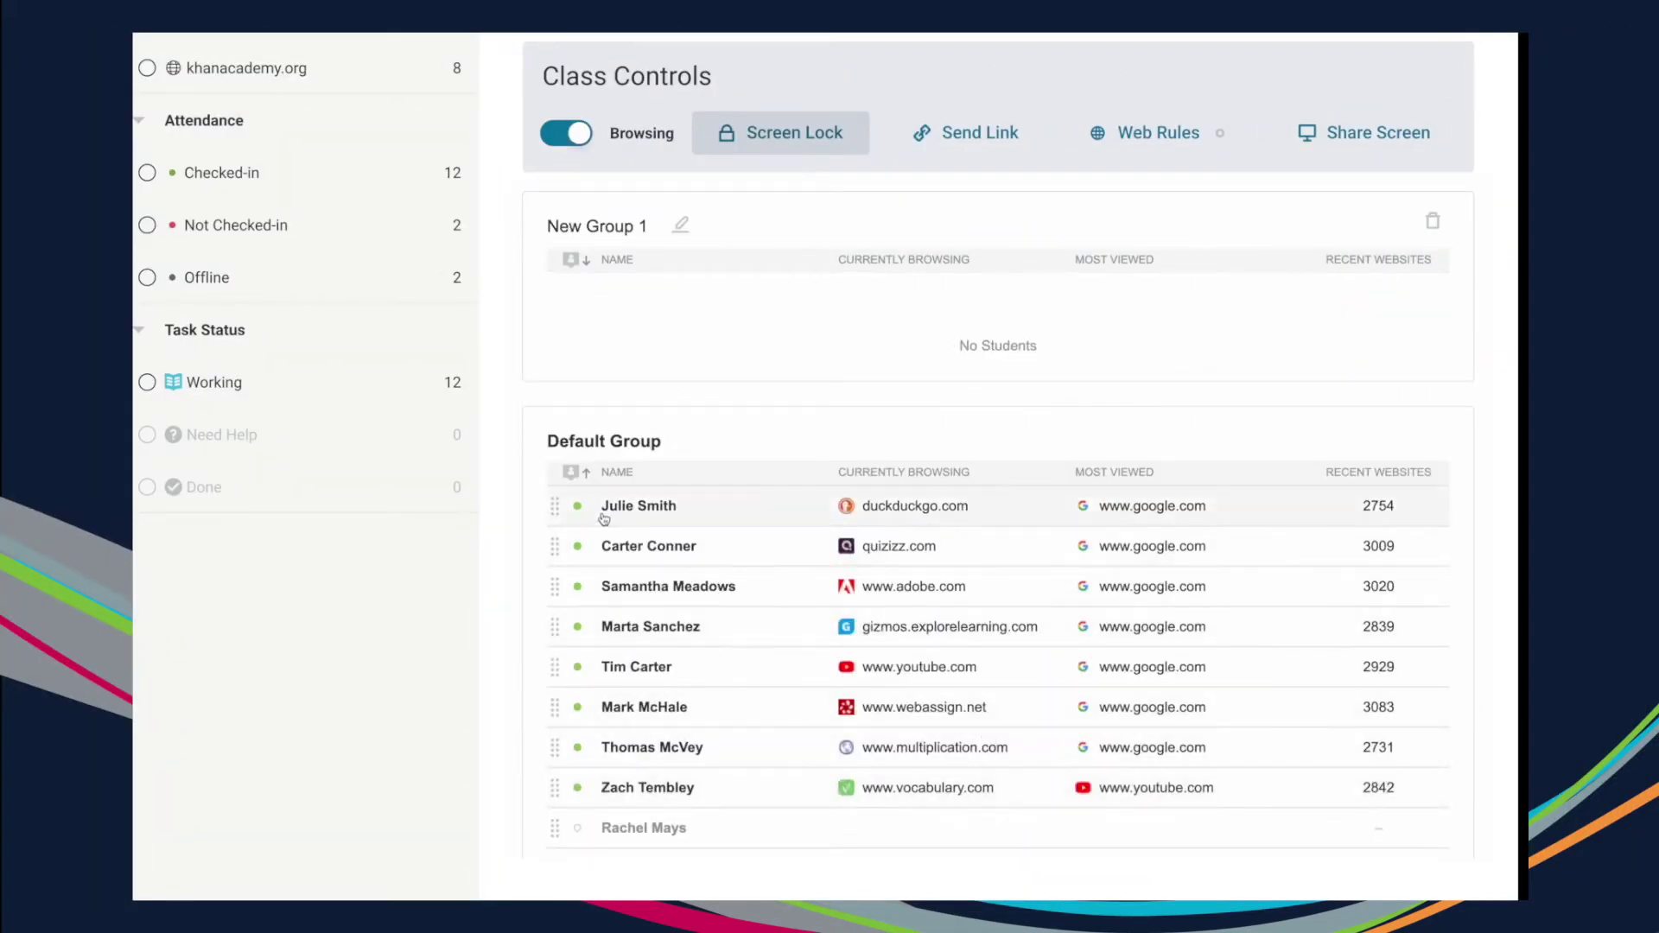
drag(556, 505, 555, 427)
drag(555, 638, 577, 388)
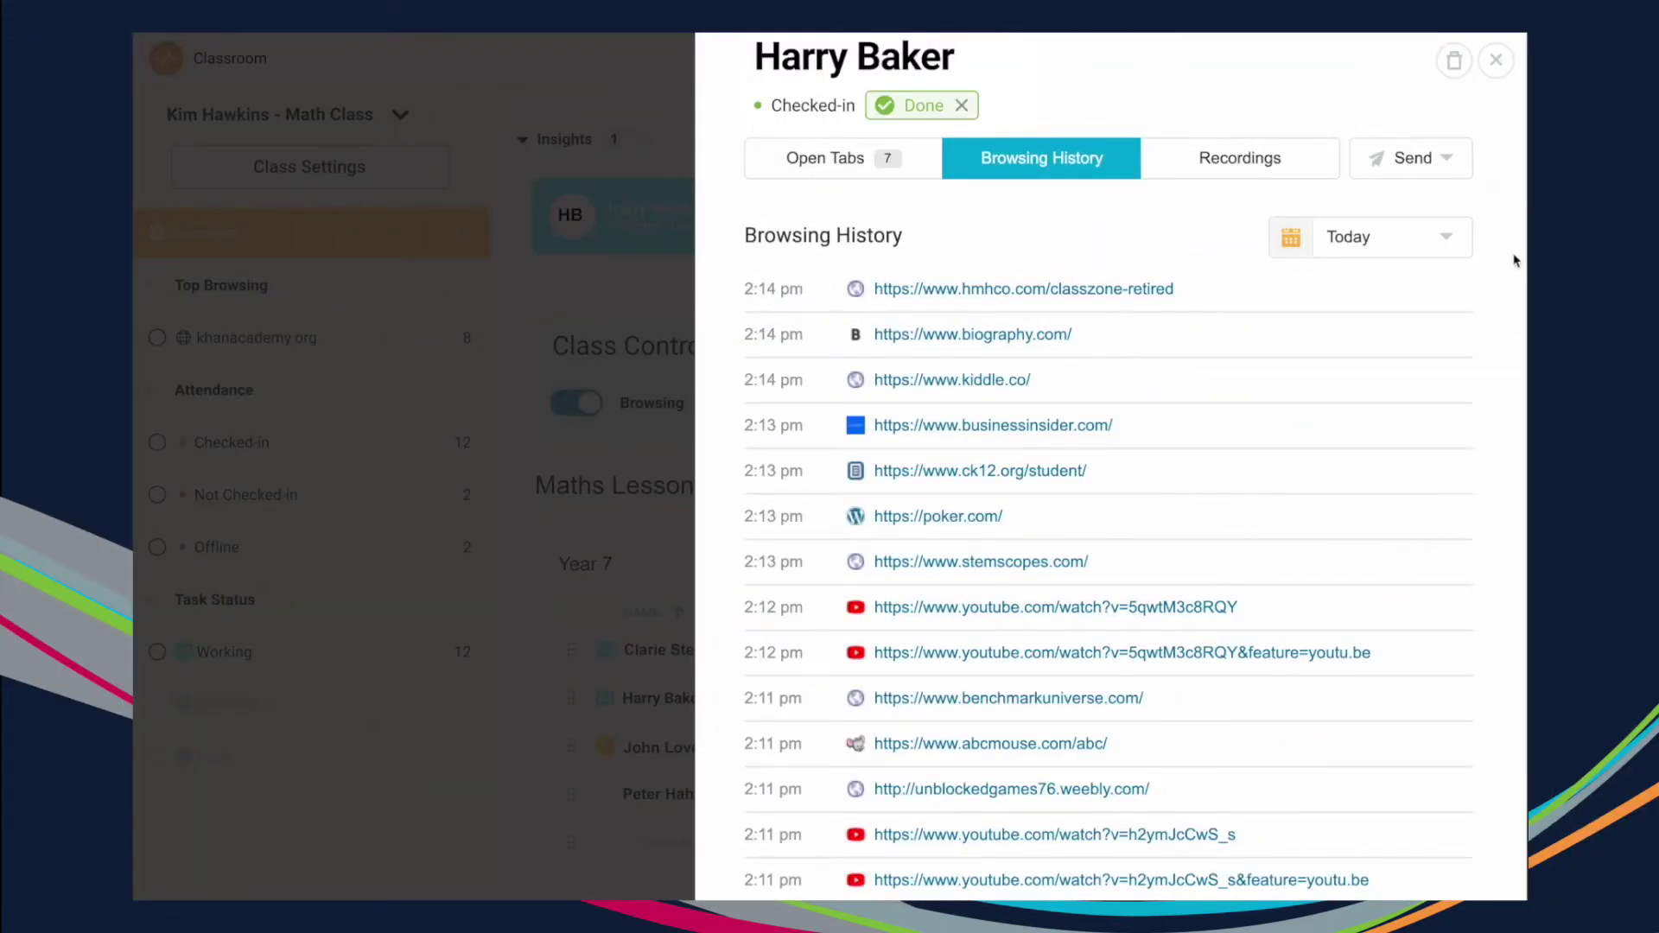
Open the student's Send options, then return to the Year 7 and Year 8 group lists
click(1414, 165)
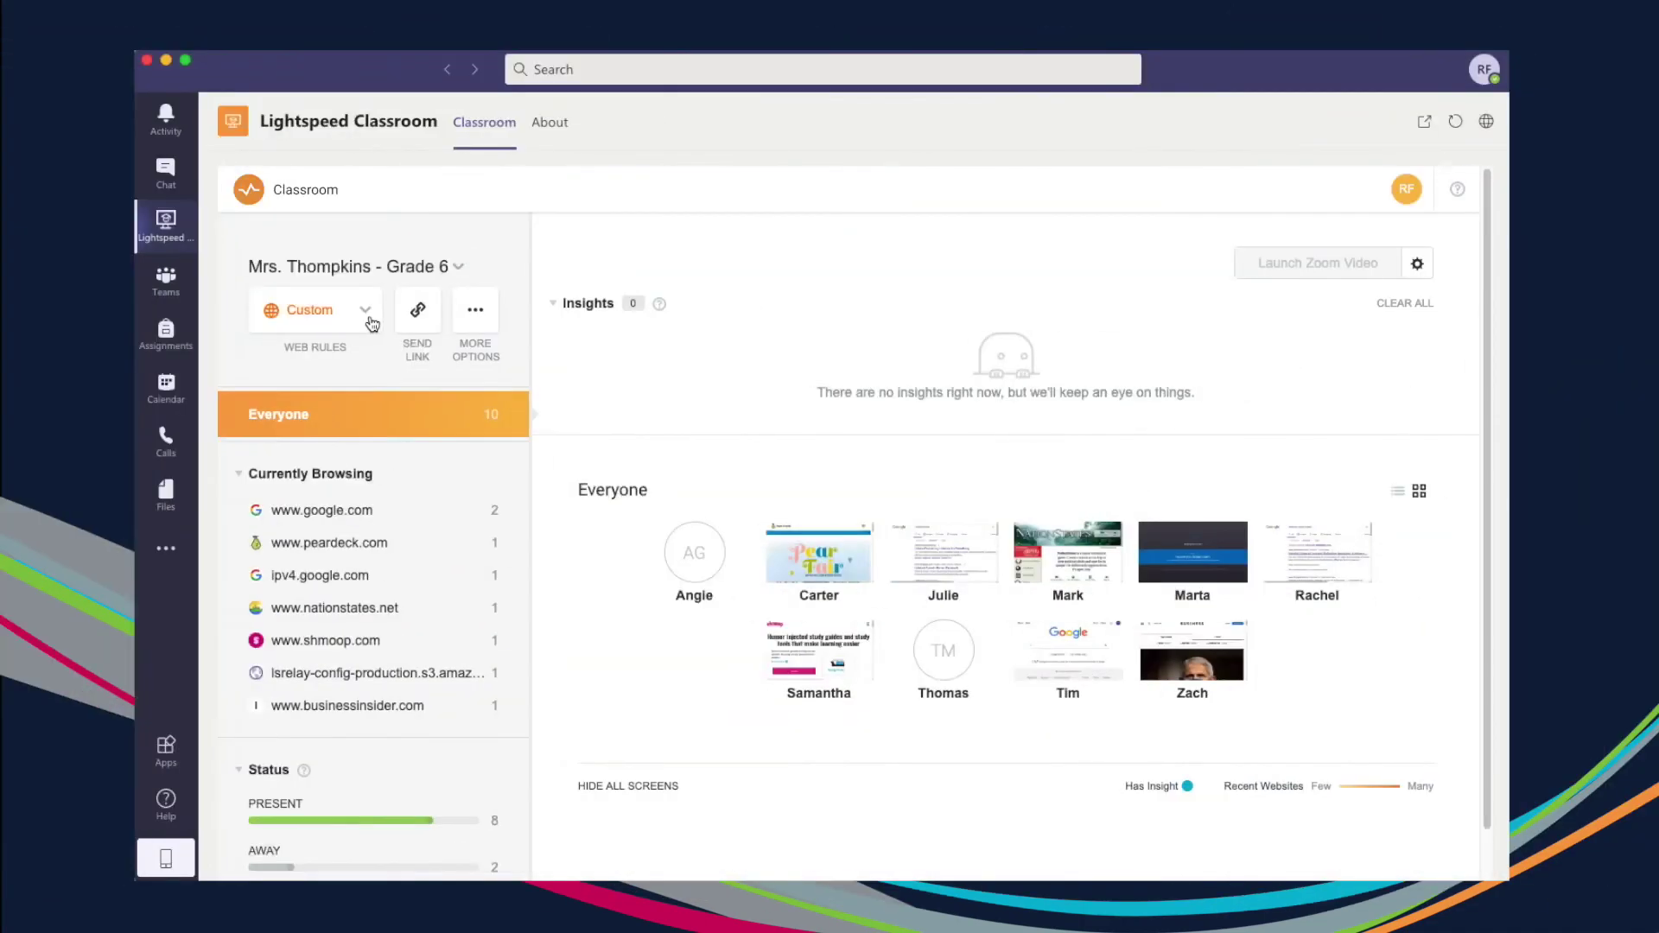
Open the Grade 6 Custom web rules dropdown showing None, No Browsing and Customize
click(368, 313)
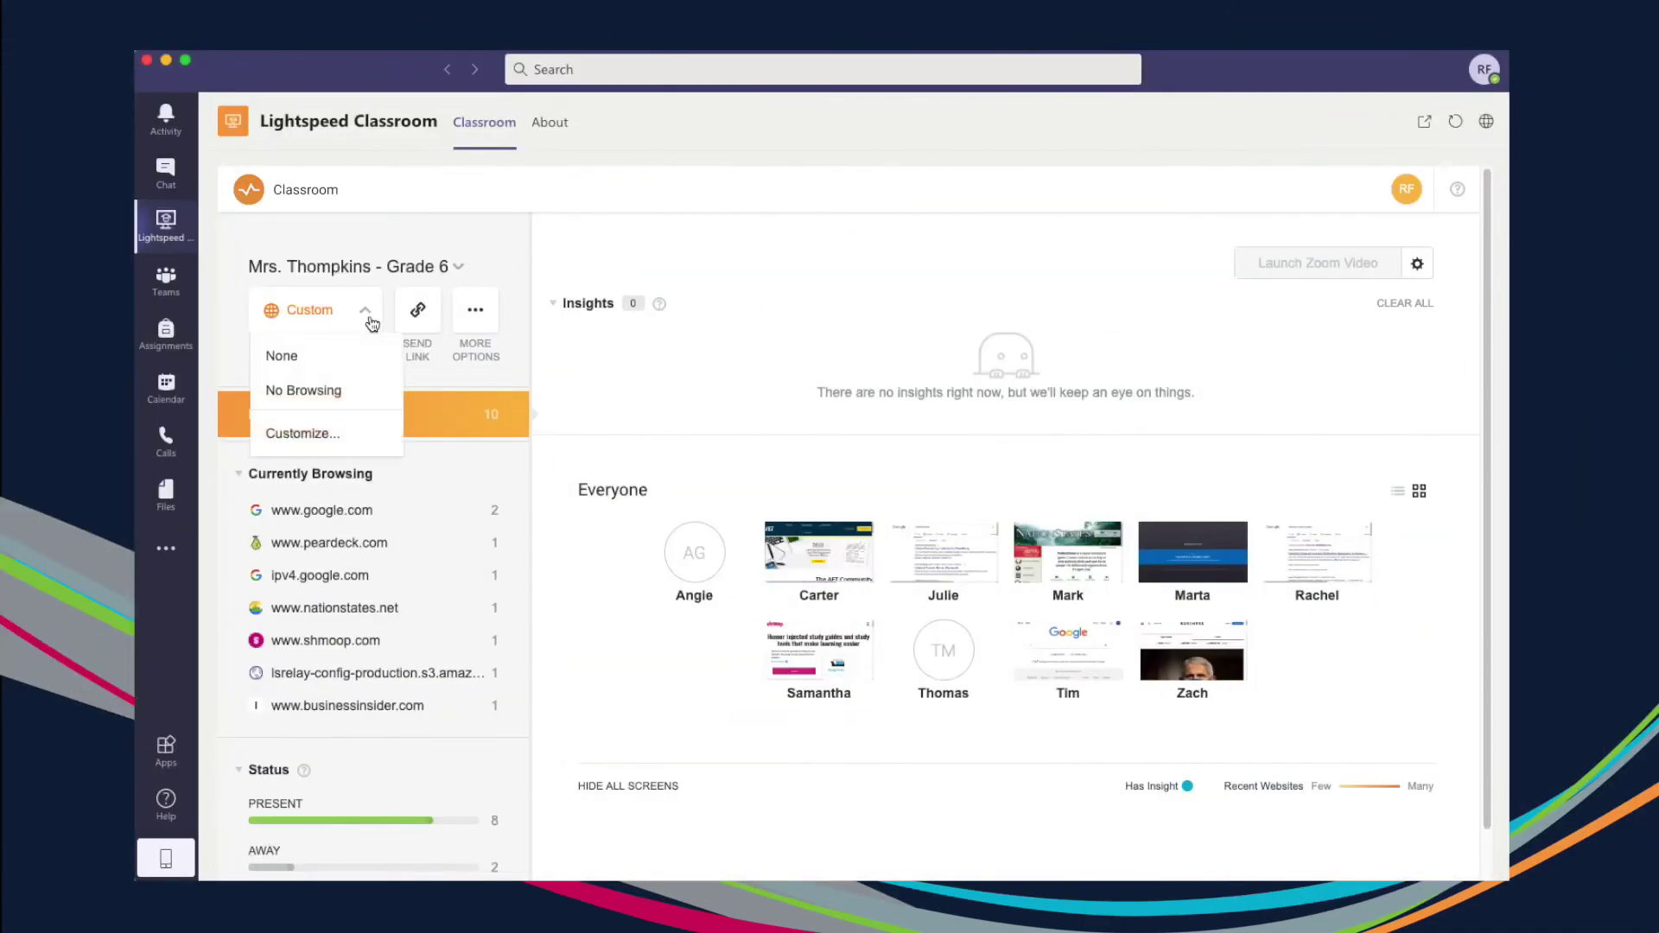